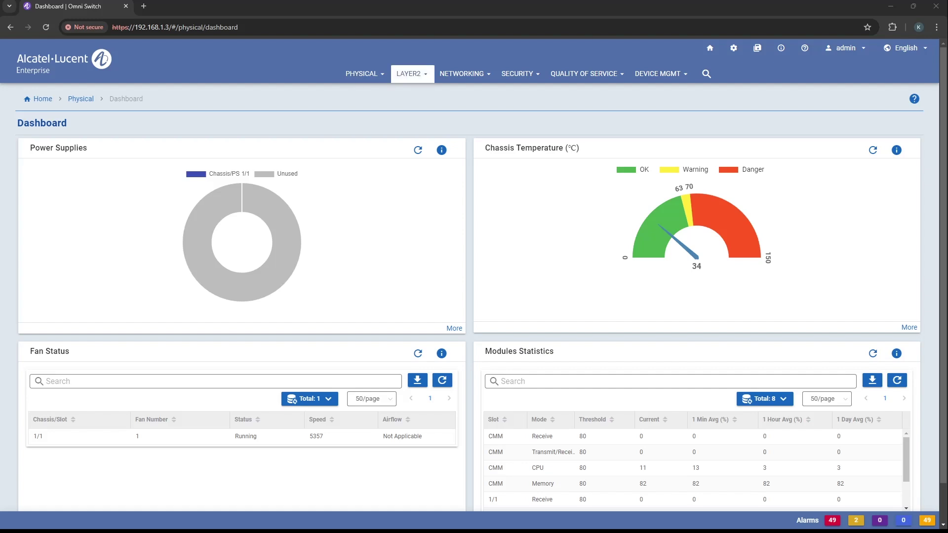
- Open the VLAN list, try the Add VLAN wizard with VLAN 10, and cancel without adding it
click(415, 75)
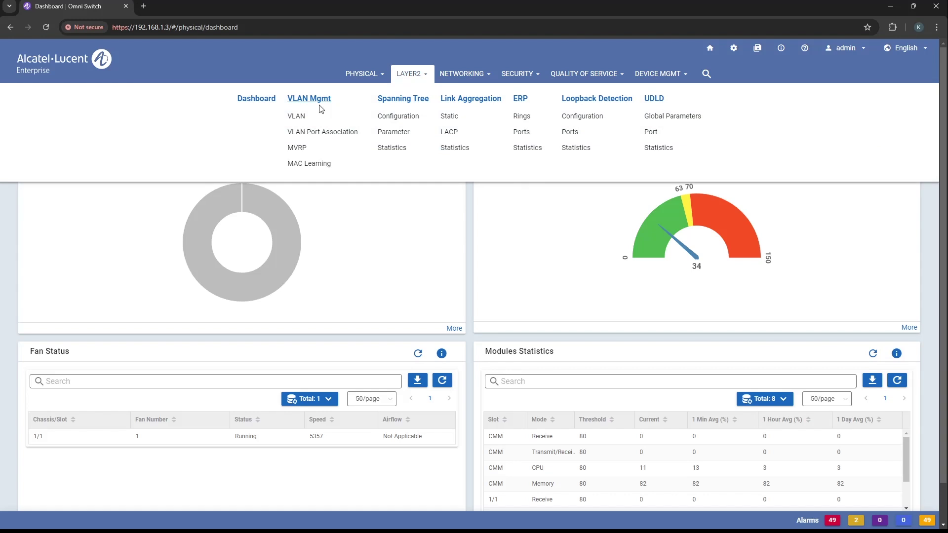
click(301, 117)
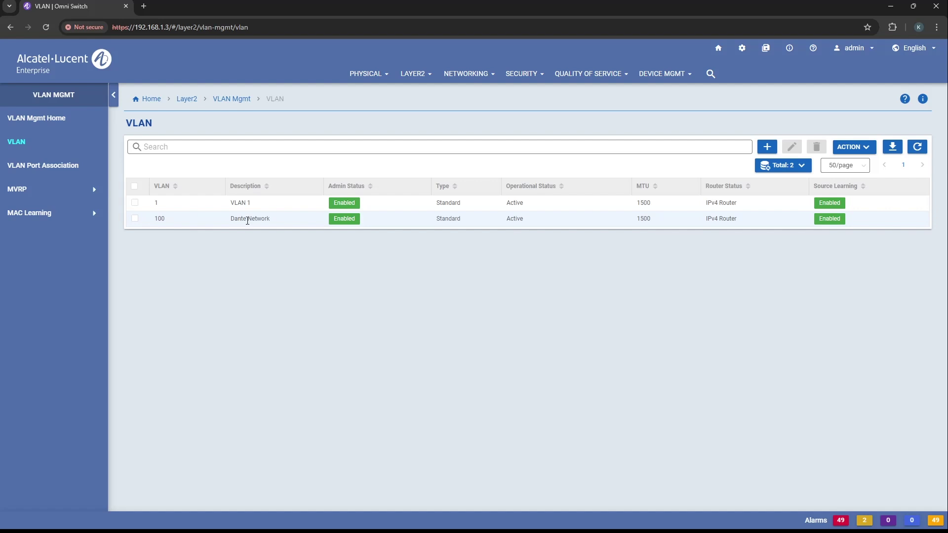
click(766, 147)
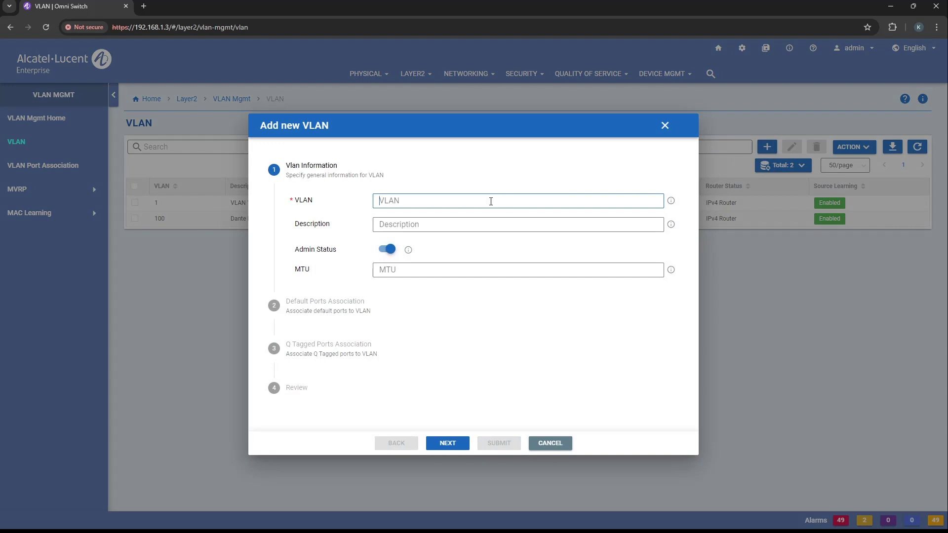
text(10)
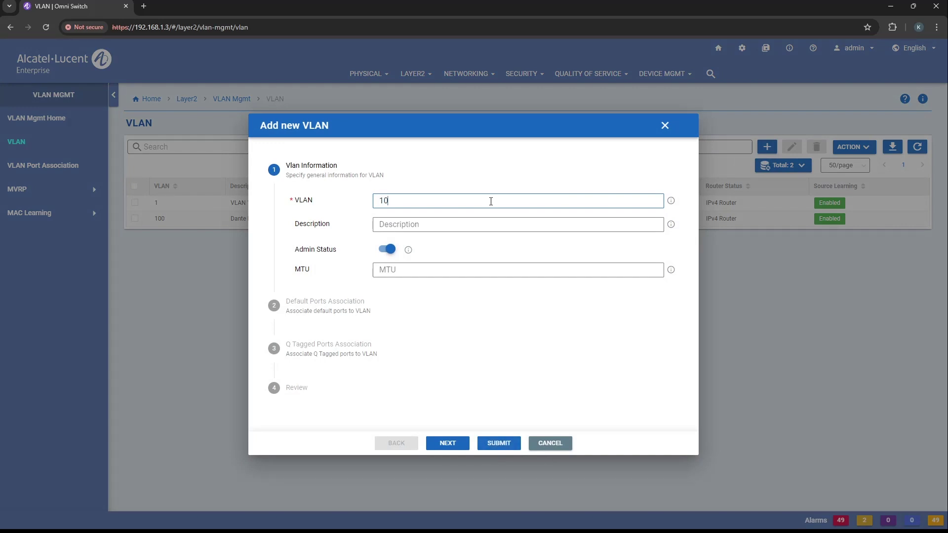
click(443, 225)
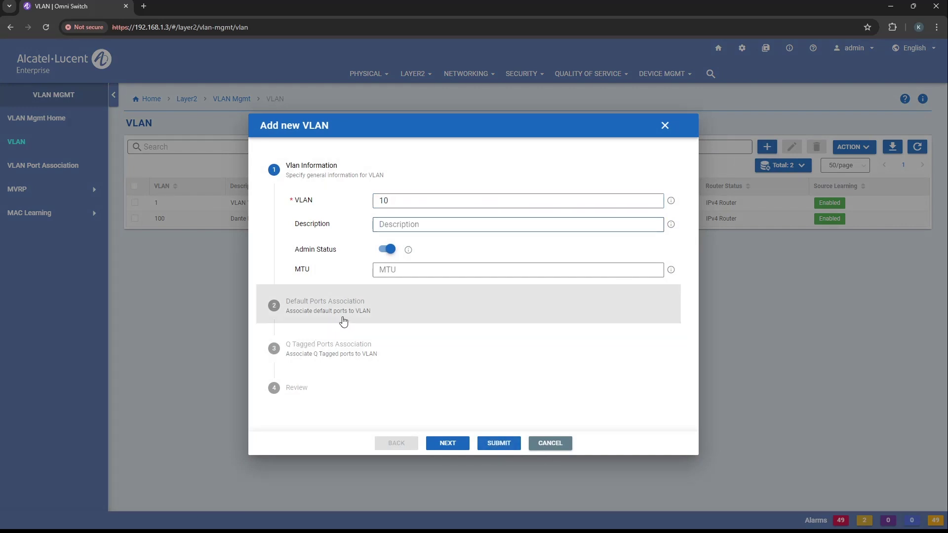
click(374, 317)
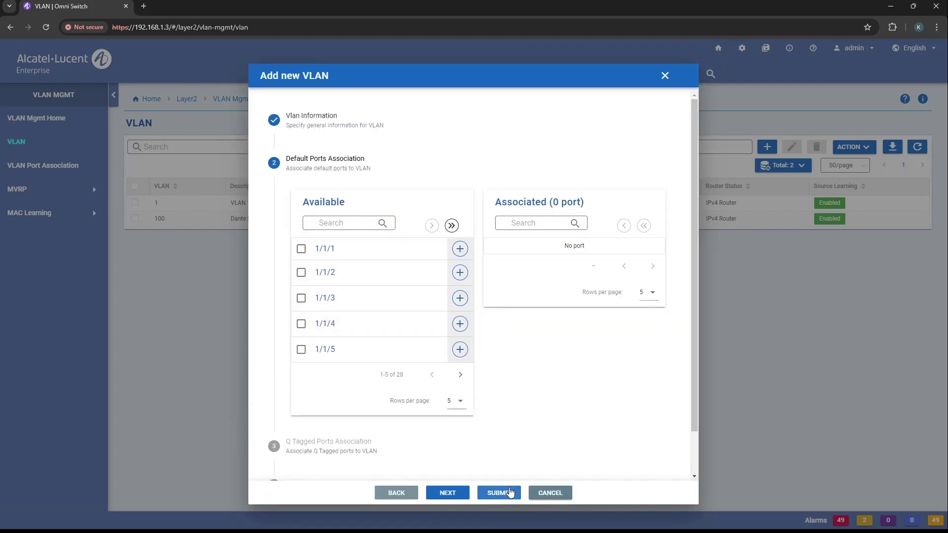
click(558, 501)
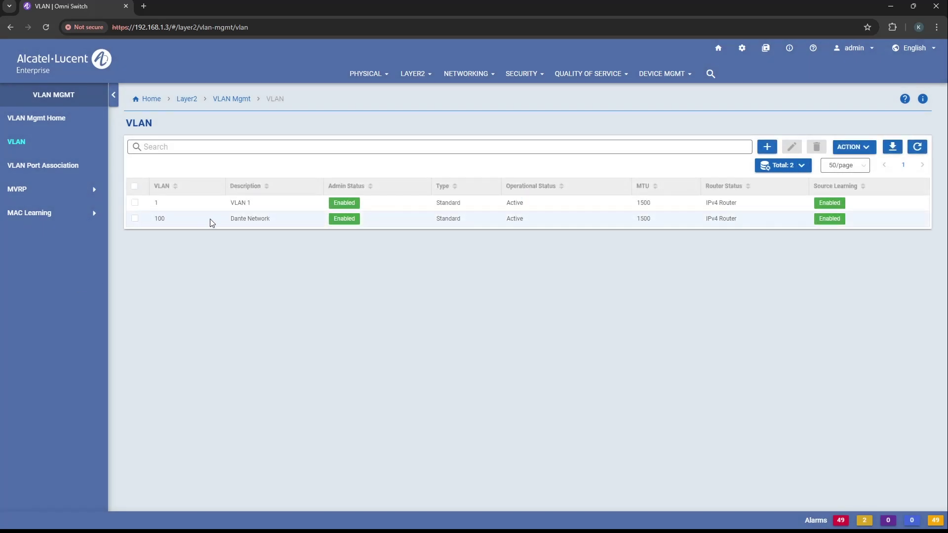
- Browse the VLAN Port Association entries and preview the Add dialog's VLAN and port choices, then discard it
click(44, 166)
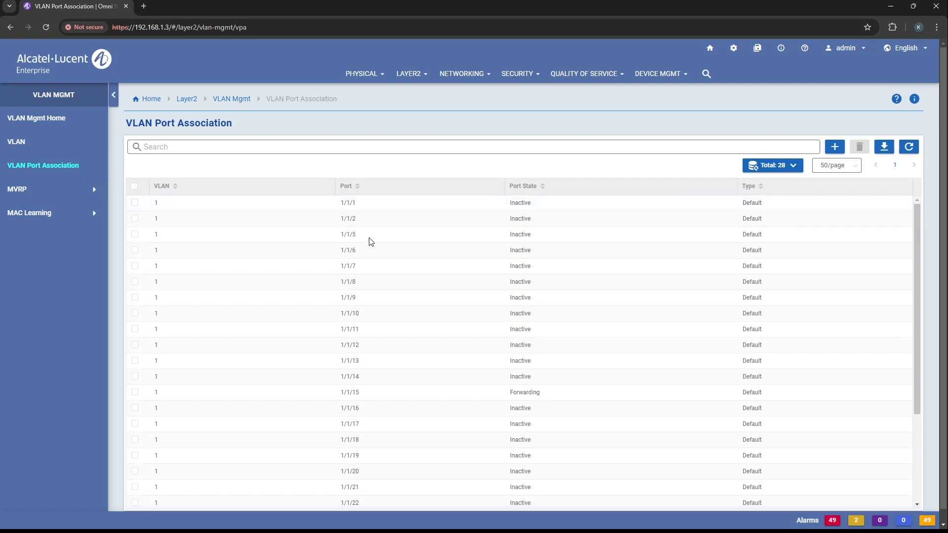
scroll(383, 262, down, 5)
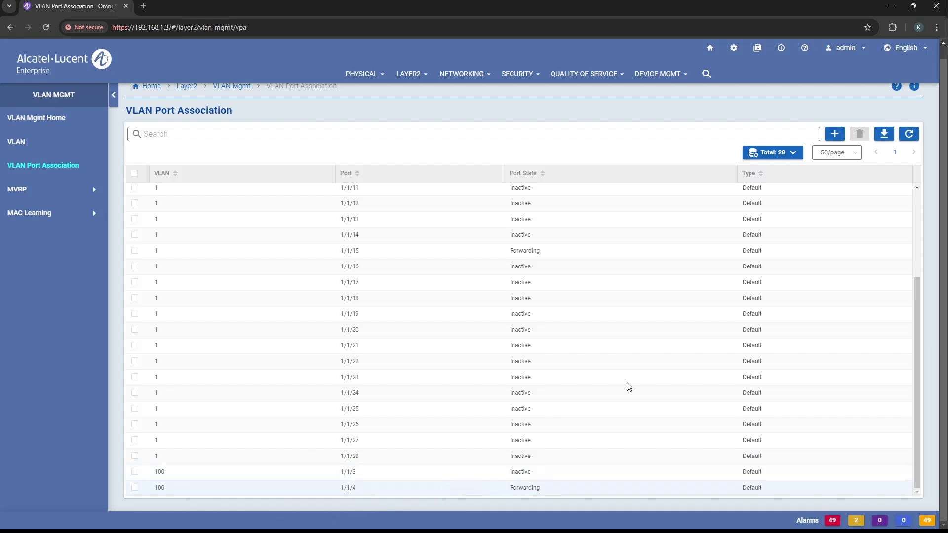
click(834, 134)
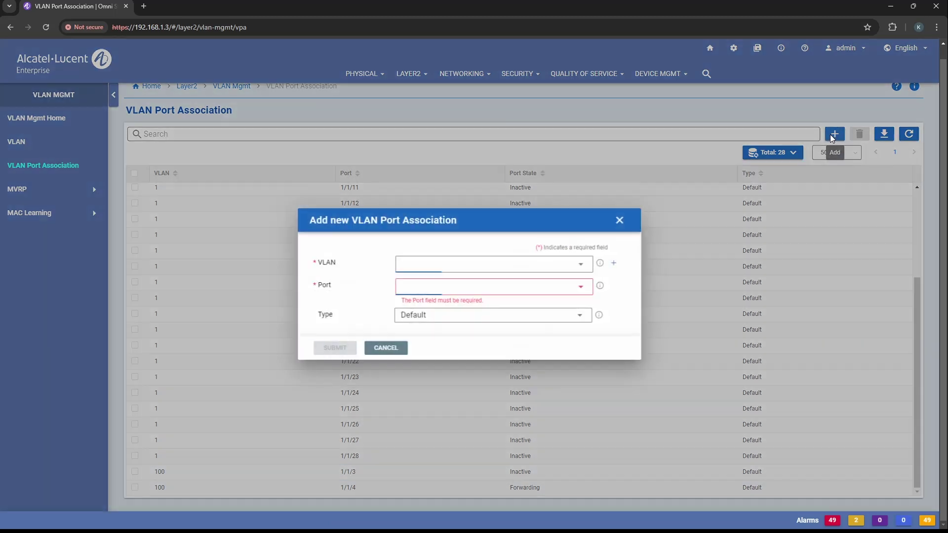
click(444, 263)
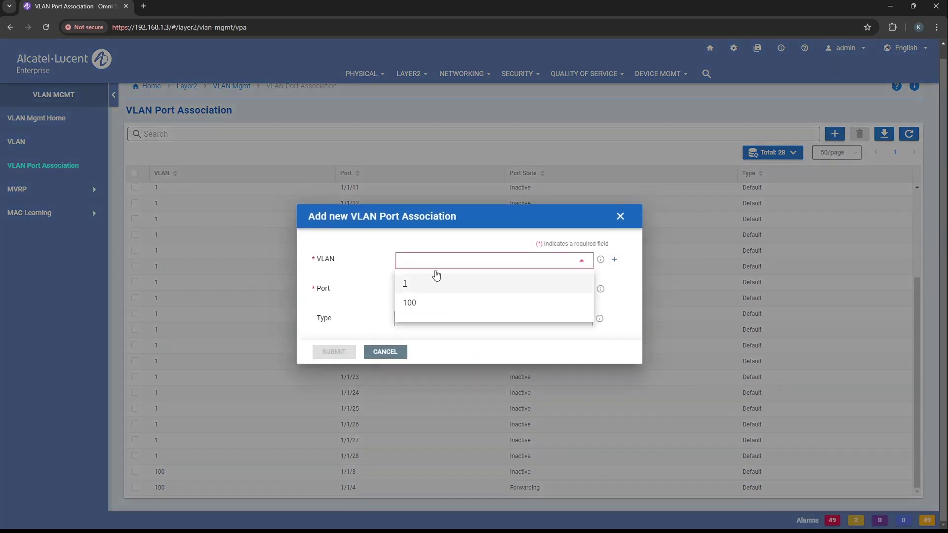
click(430, 291)
click(429, 291)
click(370, 295)
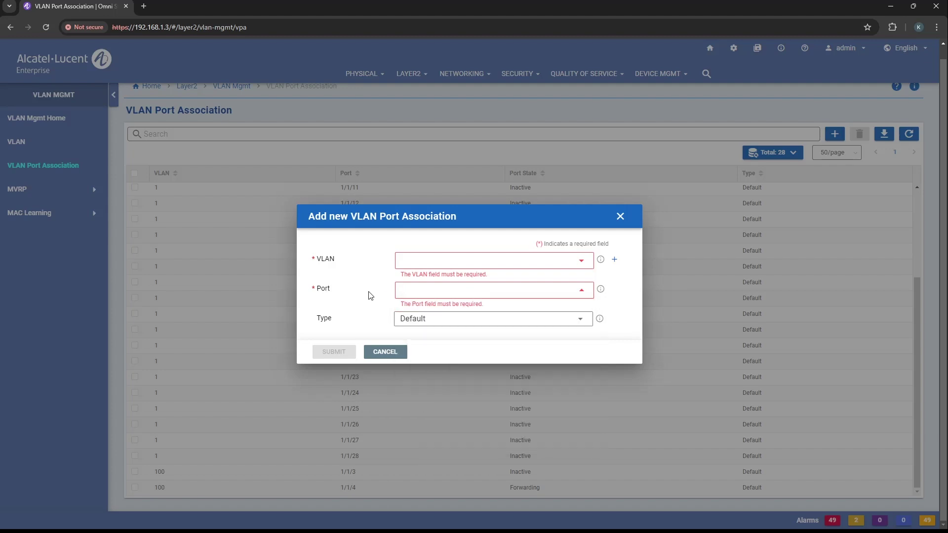
click(397, 352)
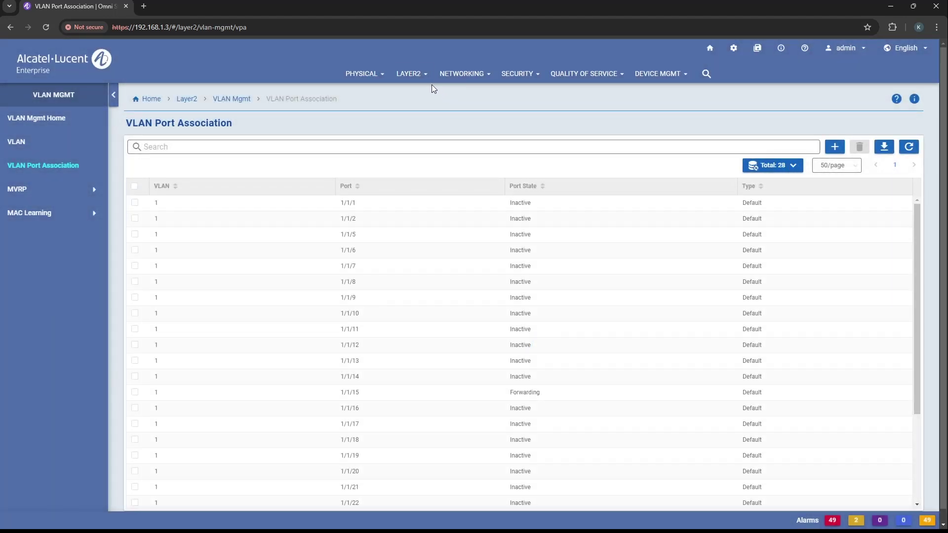
- Open the IPv4 interfaces list and preview the Add interface dialog without creating one
click(451, 75)
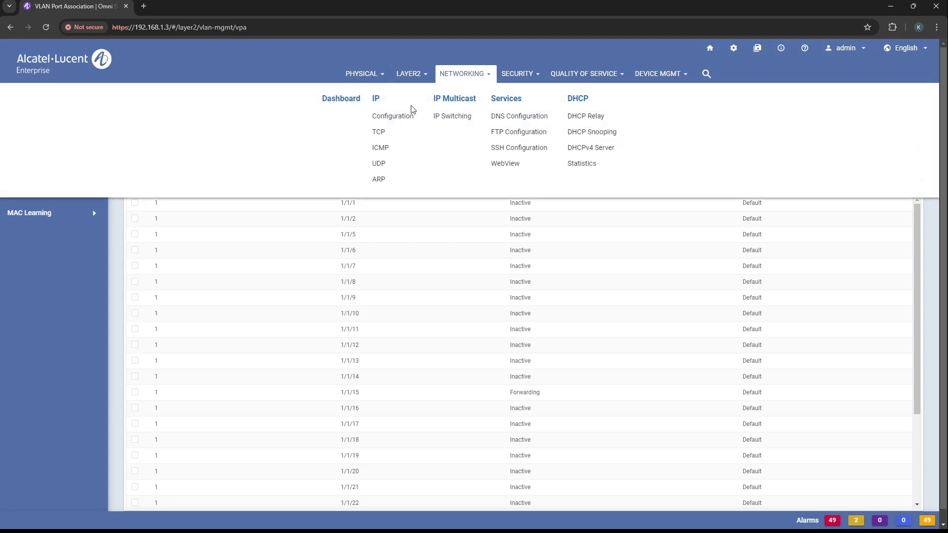
click(389, 120)
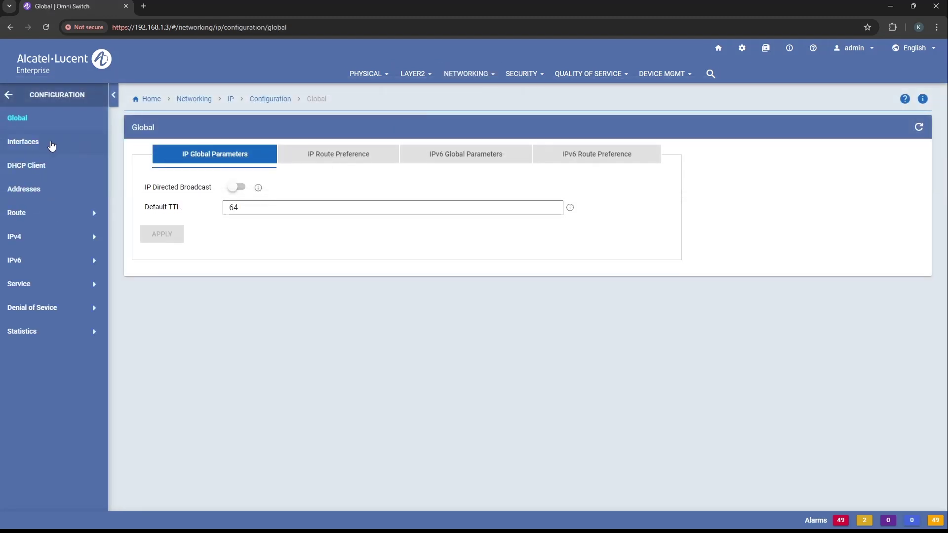
click(54, 145)
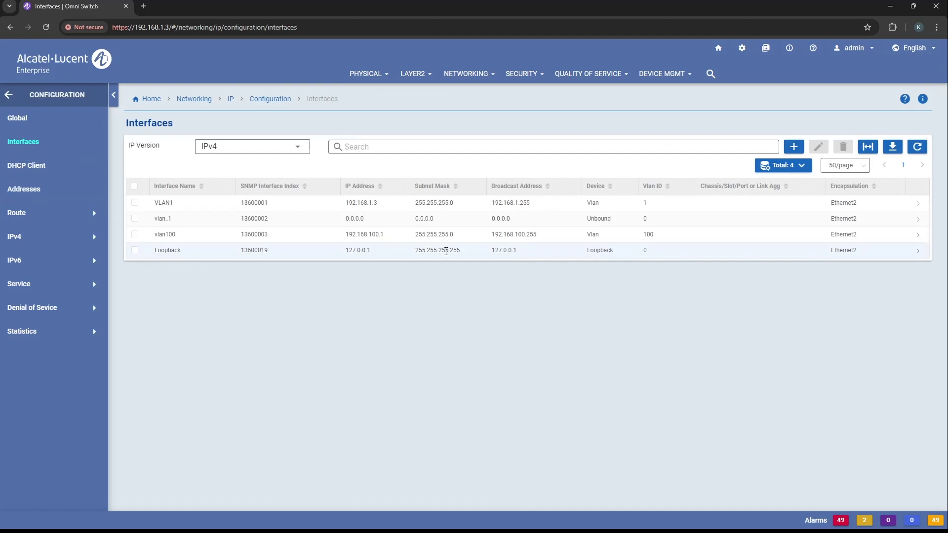
click(793, 147)
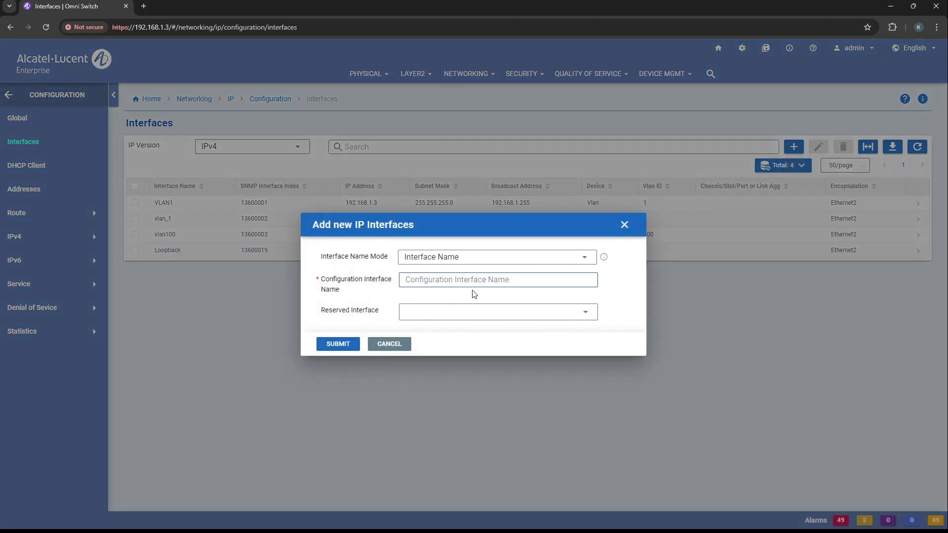
click(500, 322)
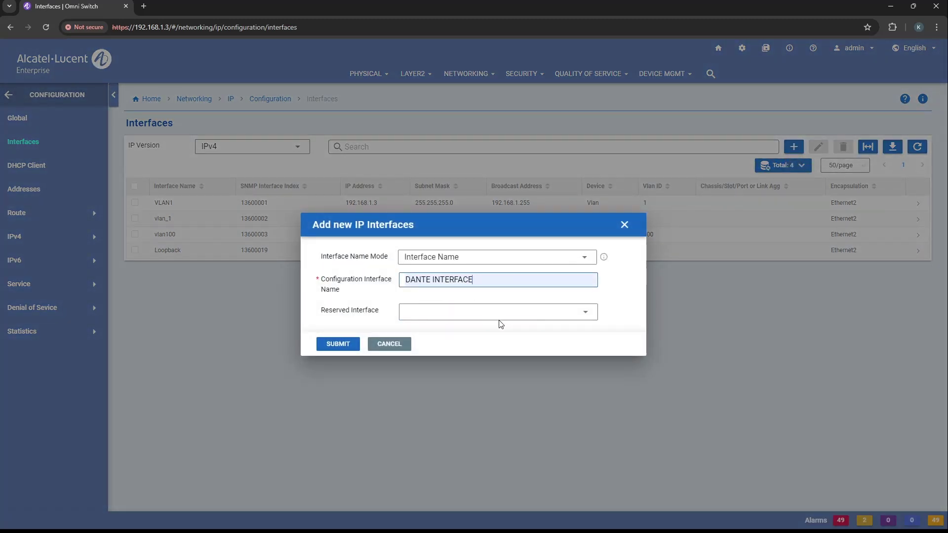
click(390, 344)
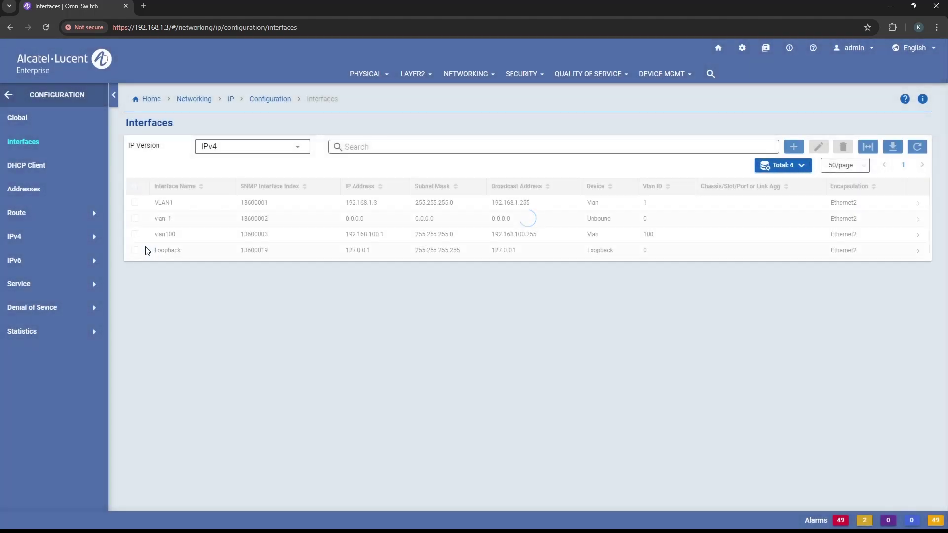
- Review the vlan100 interface settings in the Modify dialog and close them unchanged
click(135, 235)
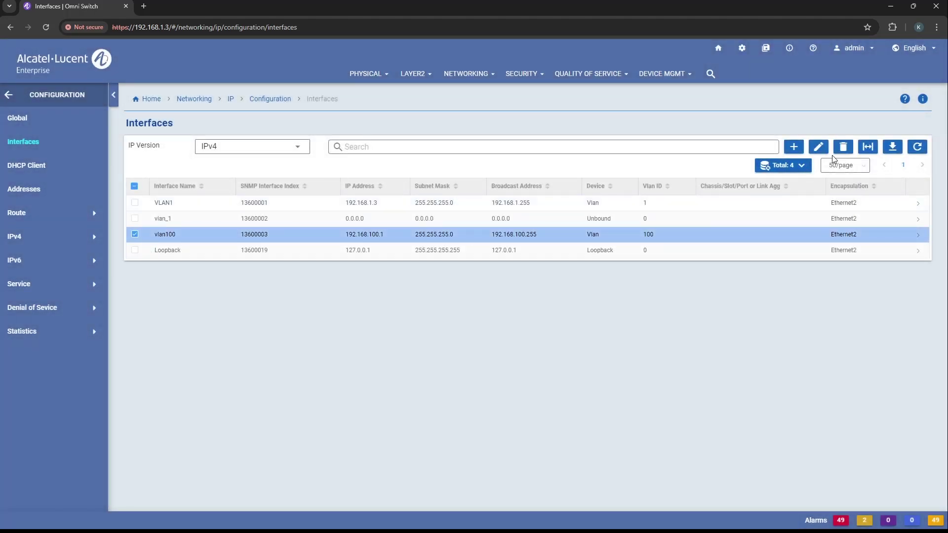
click(819, 149)
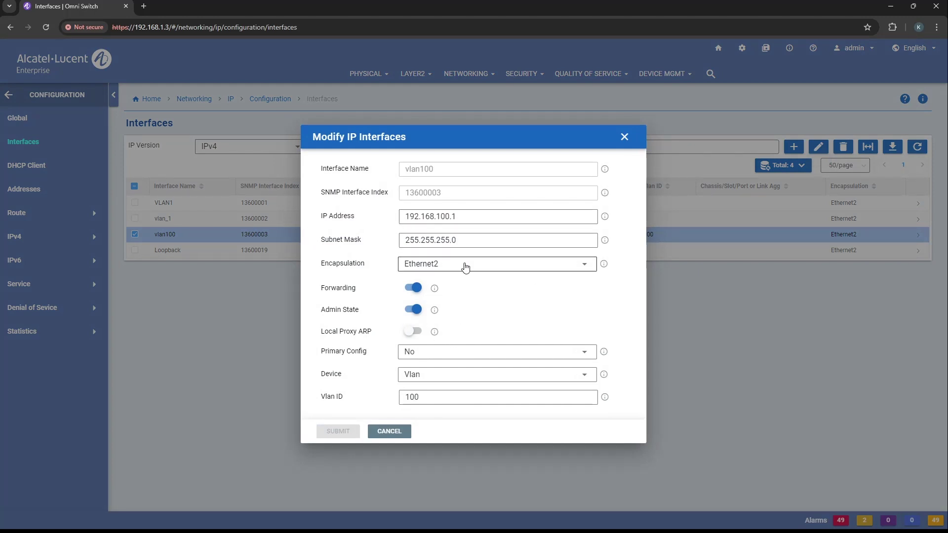
click(393, 433)
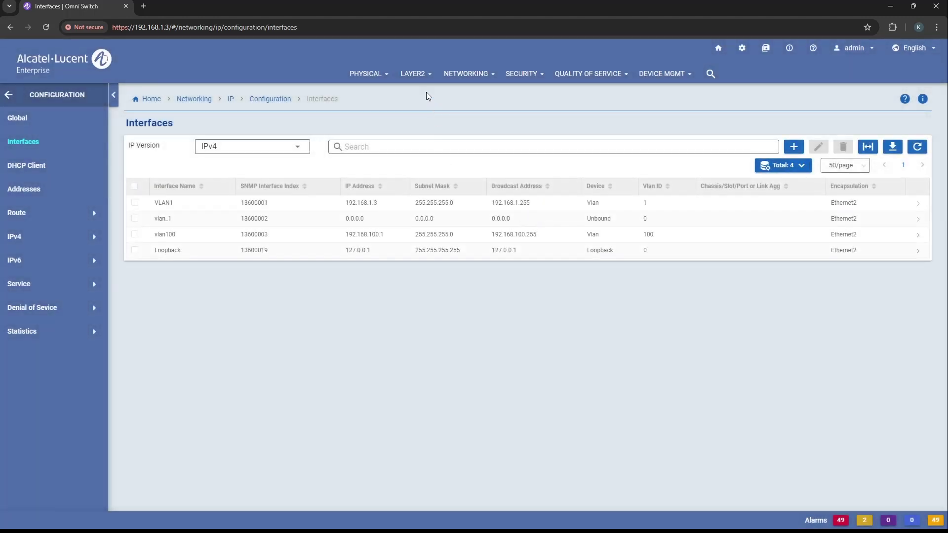
- Show the IP Multicast Switching VLAN table with multicast, querying and zapping enabled on VLAN 100
click(464, 76)
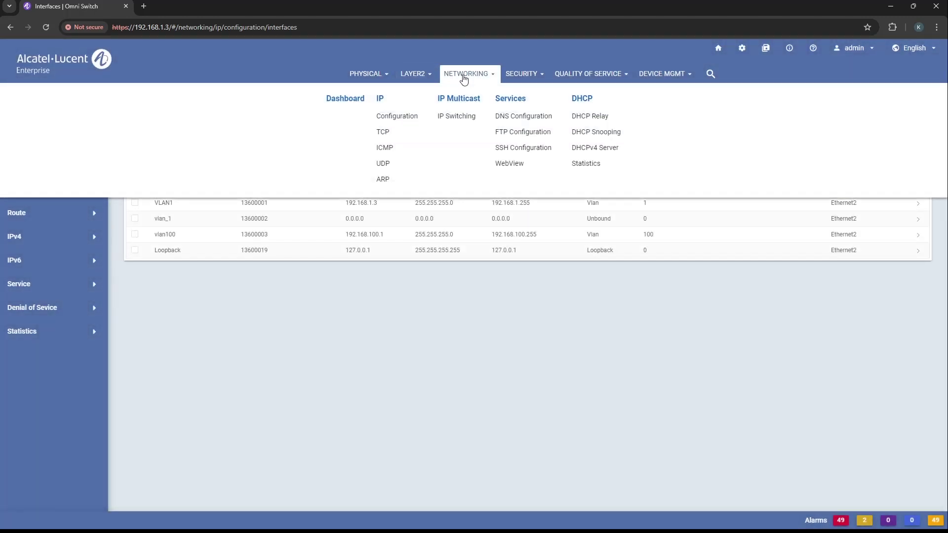
click(472, 103)
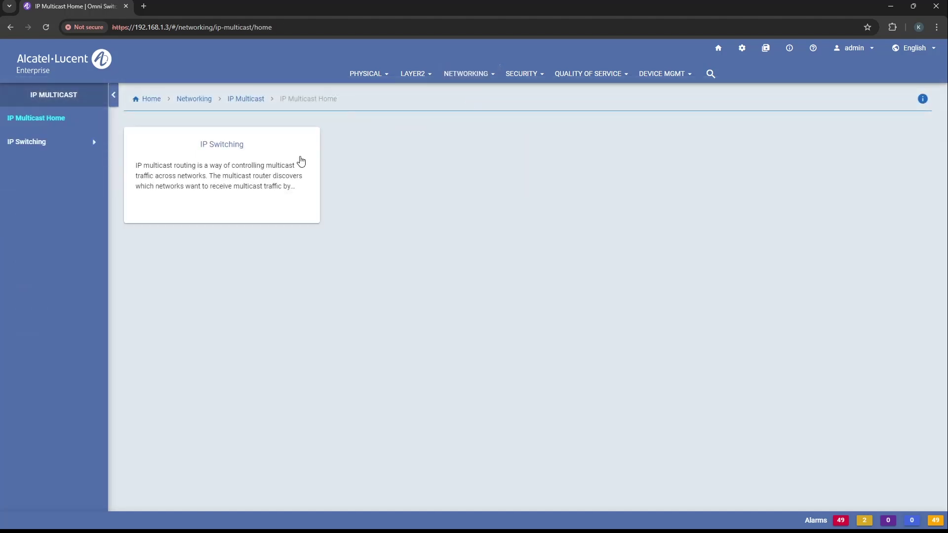
click(217, 146)
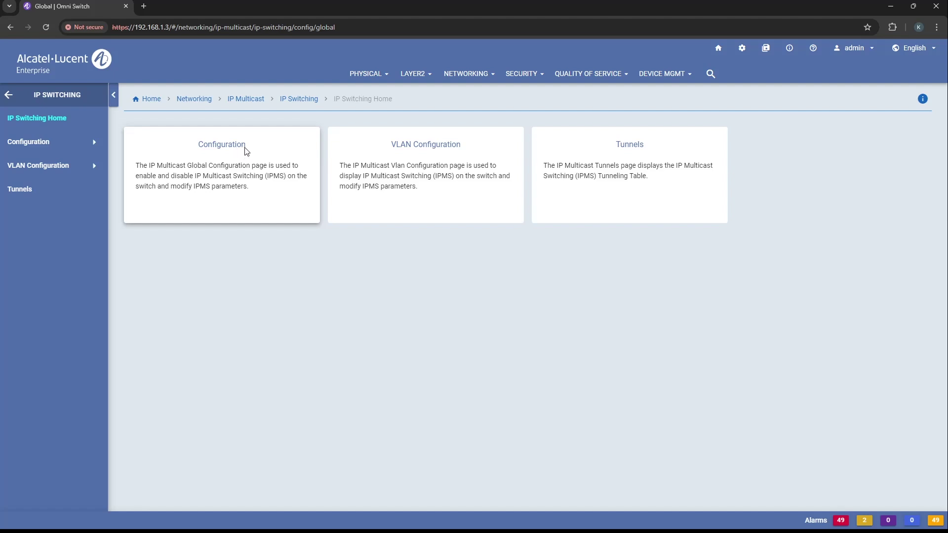
click(242, 151)
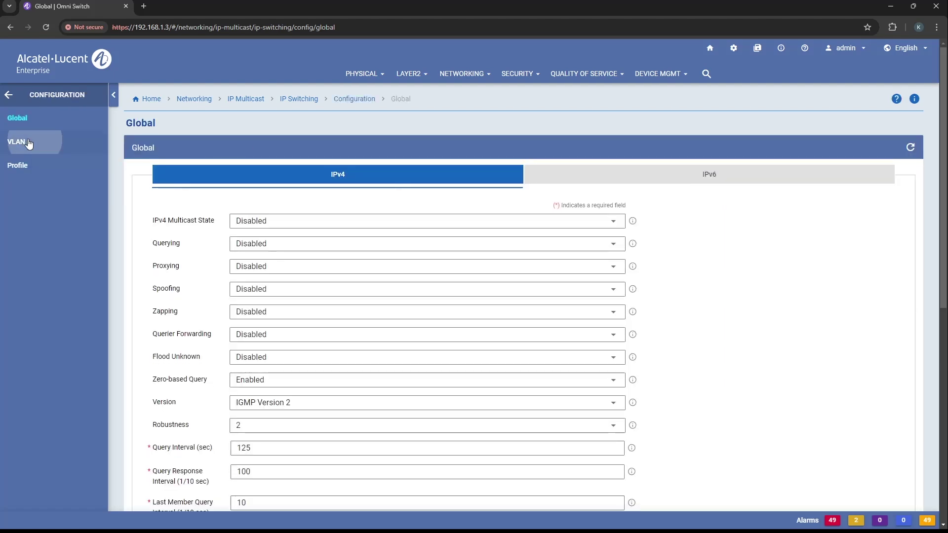
click(34, 143)
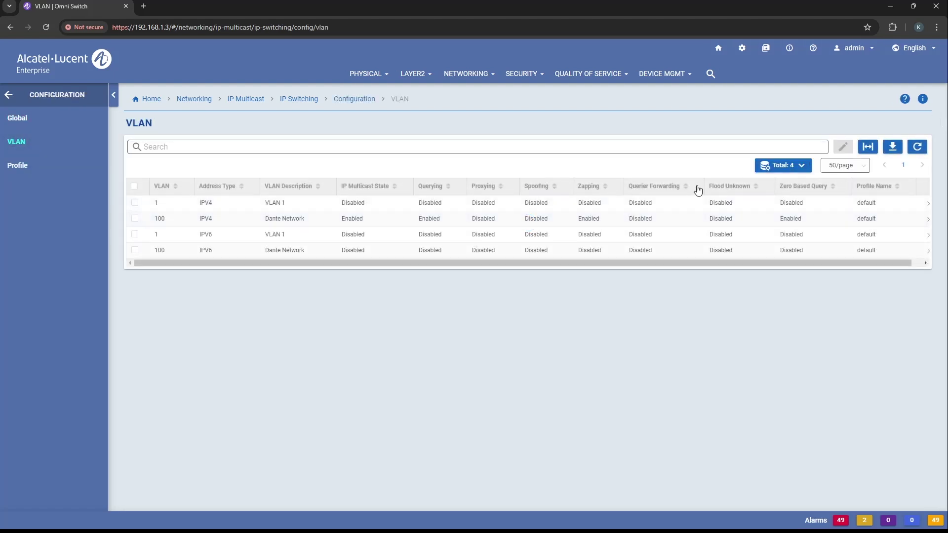
click(135, 219)
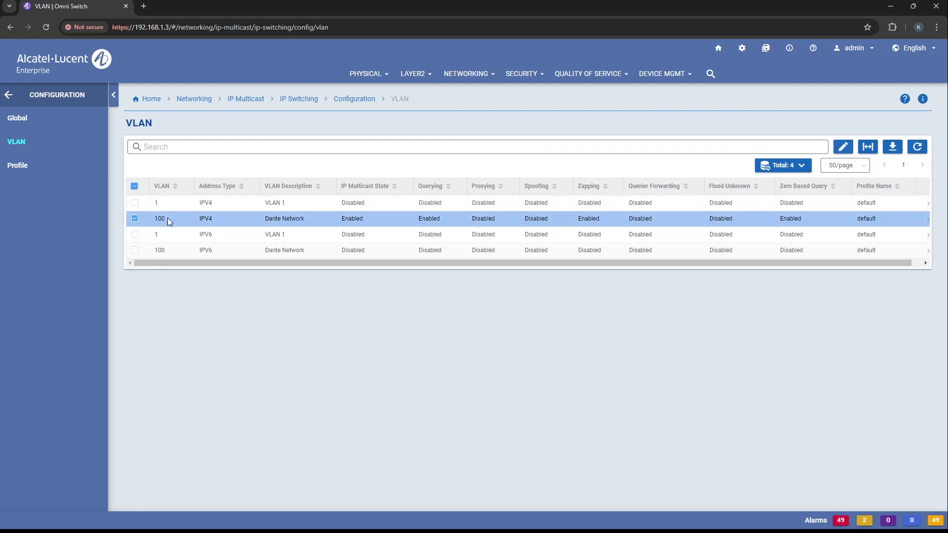
click(843, 147)
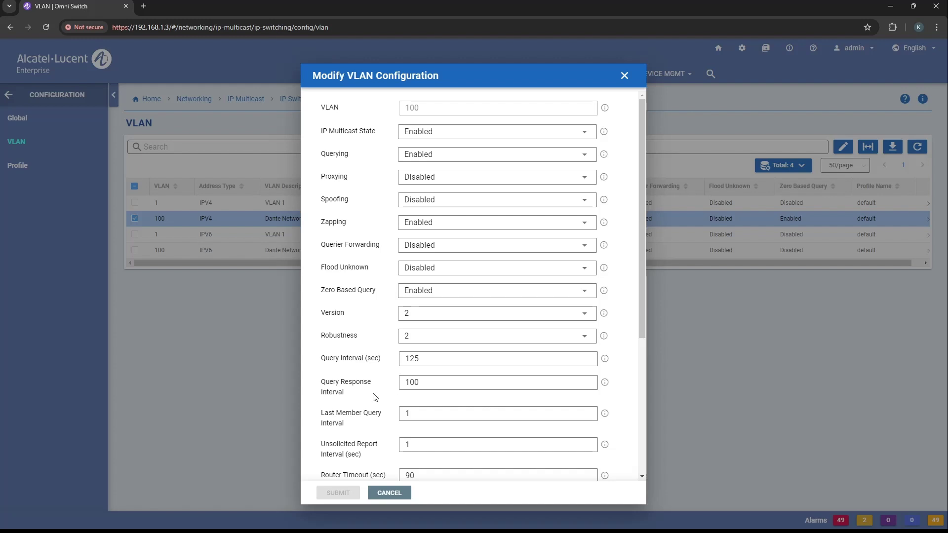
scroll(378, 409, down, 1)
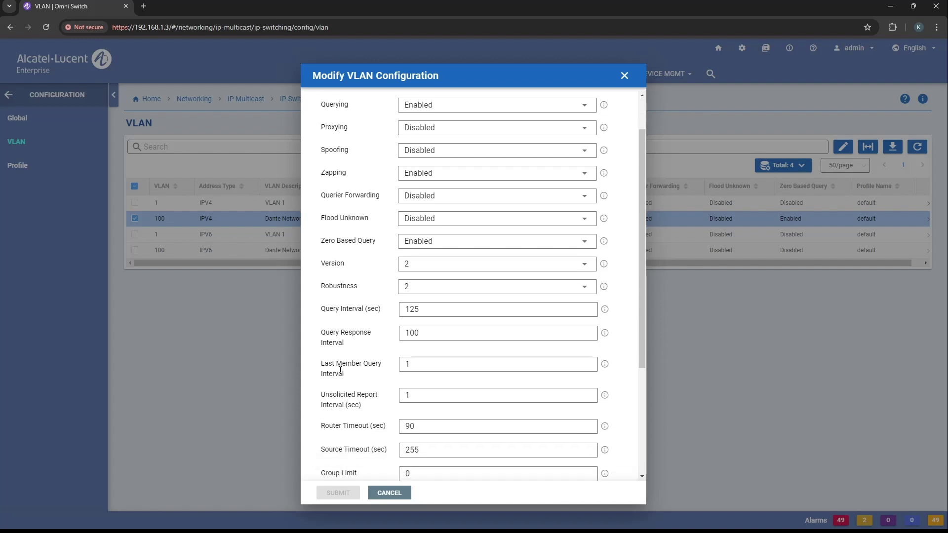
click(408, 365)
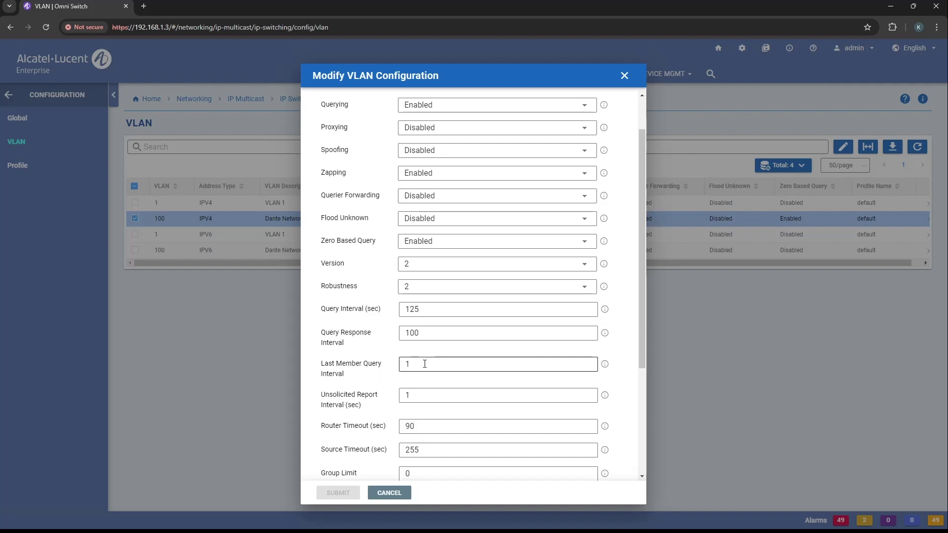
scroll(371, 378, down, 4)
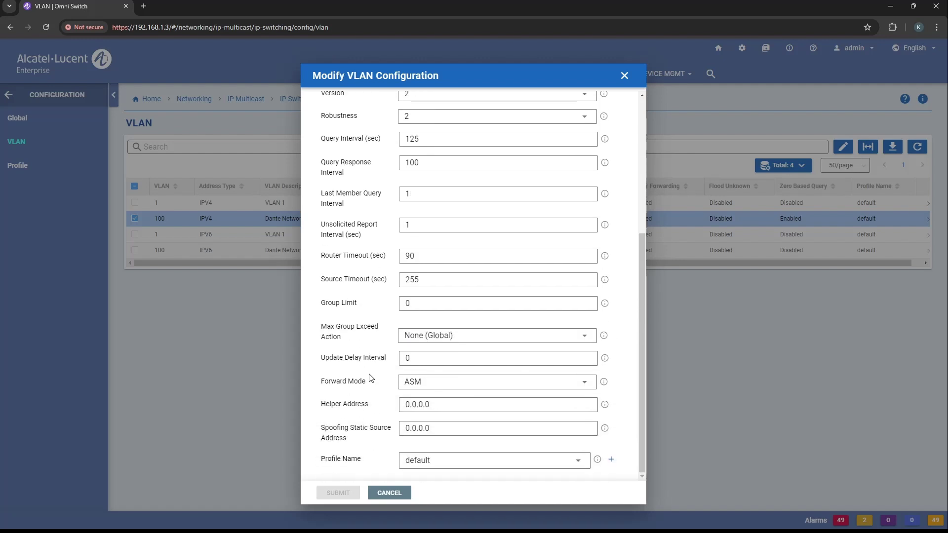
scroll(371, 379, up, 5)
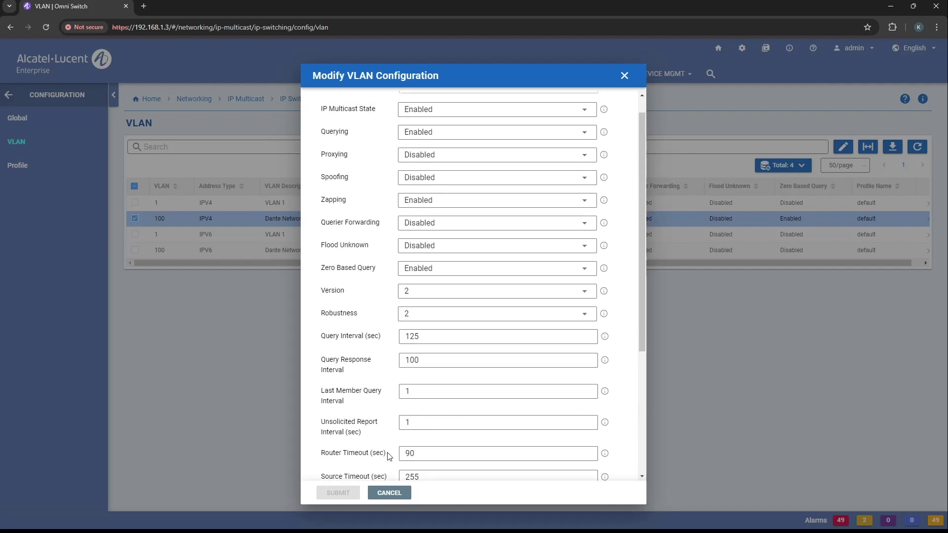
click(378, 493)
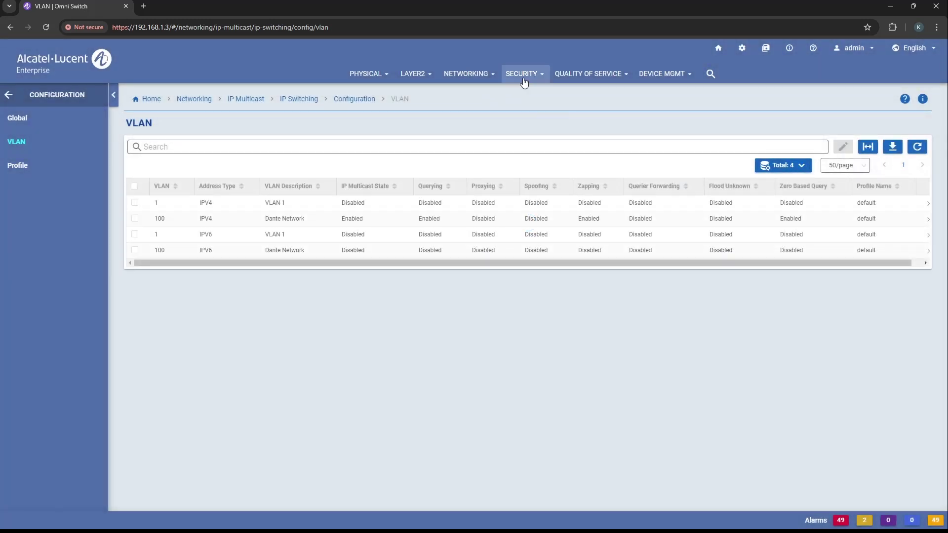
- Go to QUALITY OF SERVICE > Groups > Ports
mouse_move(524, 80)
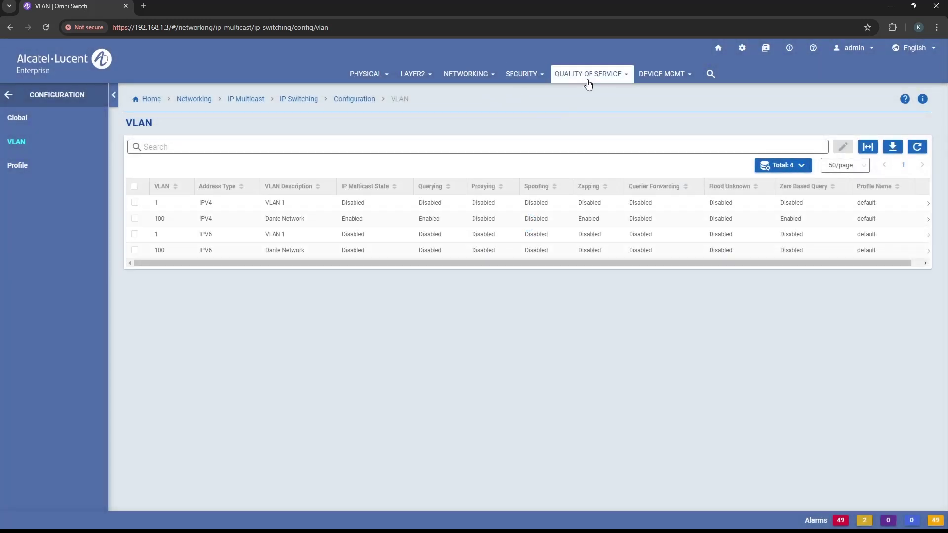
mouse_move(589, 85)
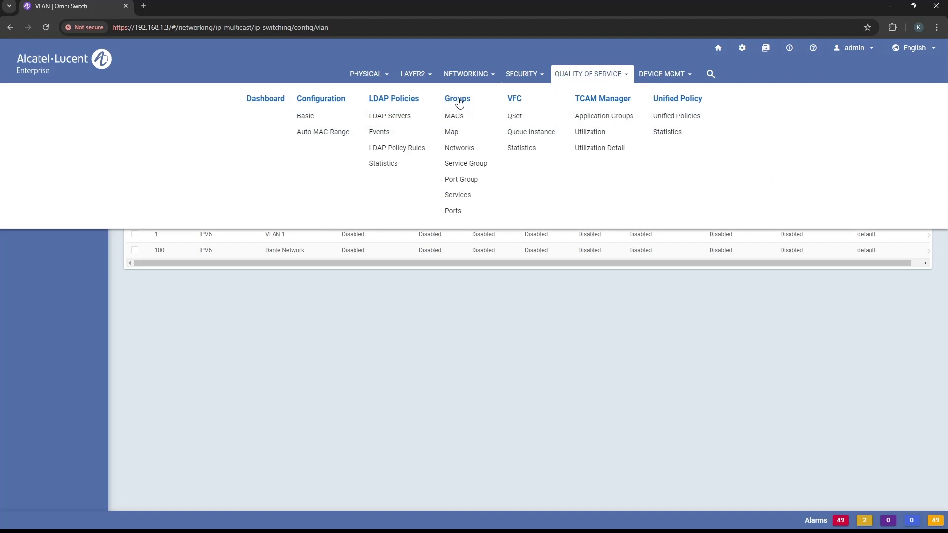
click(453, 212)
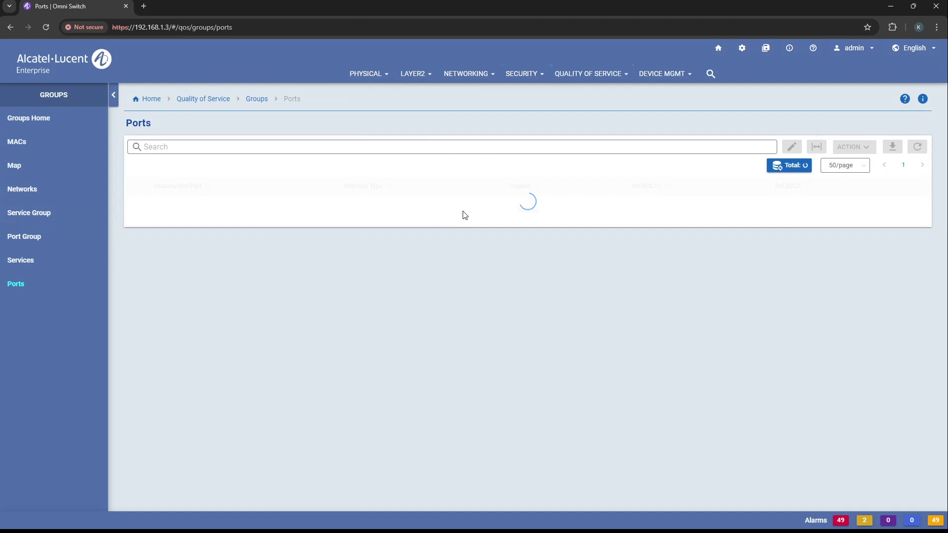
scroll(448, 240, down, 1)
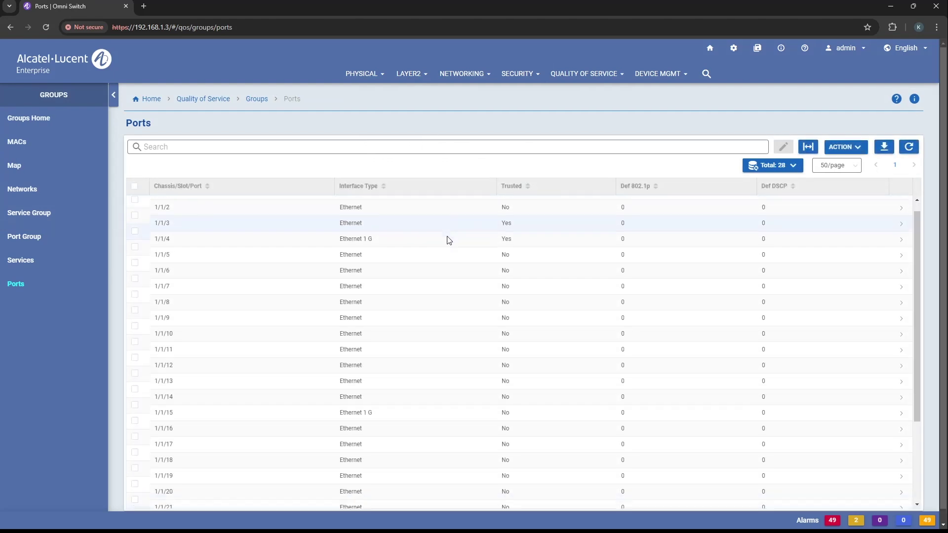
scroll(449, 240, down, 2)
scroll(446, 242, up, 3)
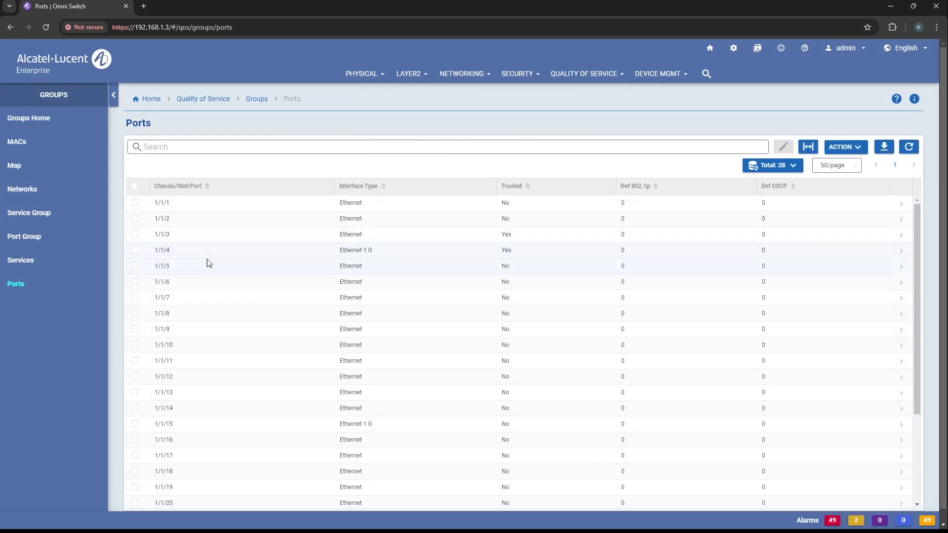
click(139, 237)
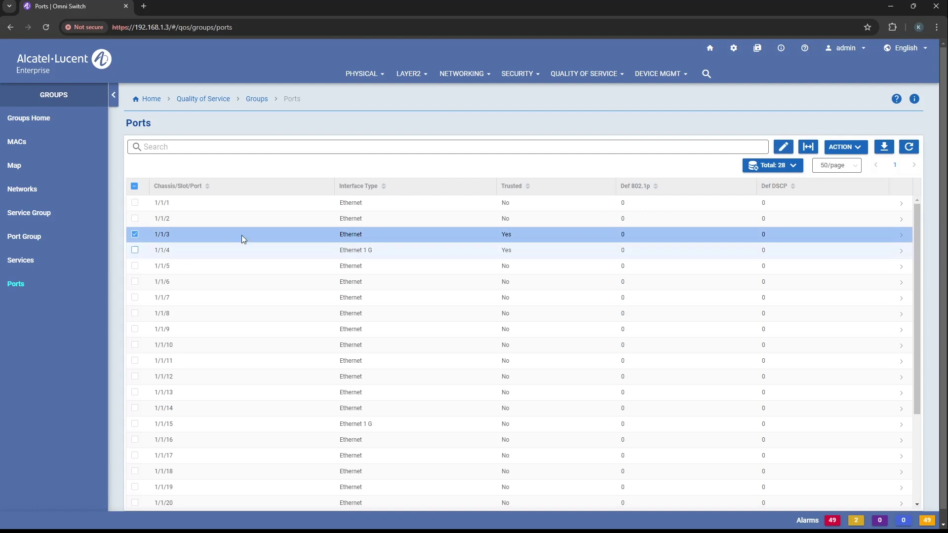
click(780, 151)
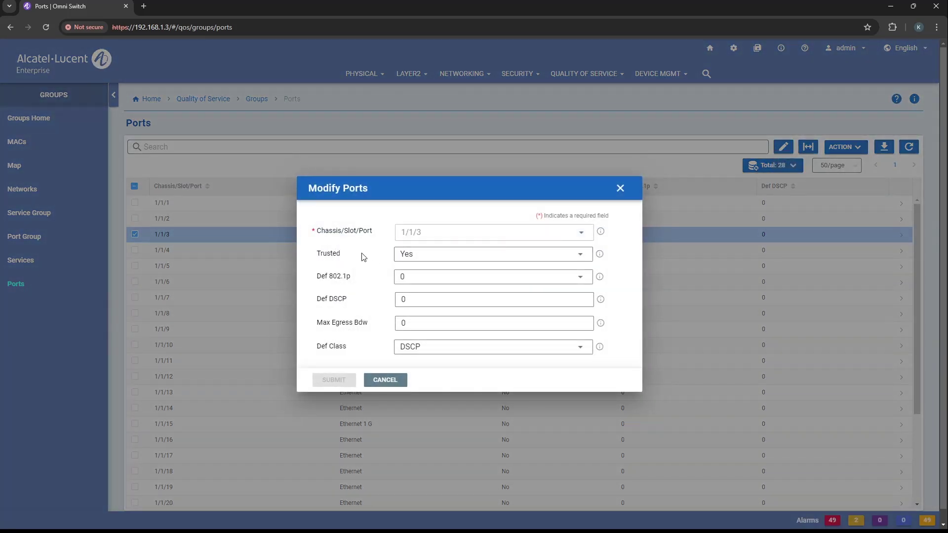
click(417, 253)
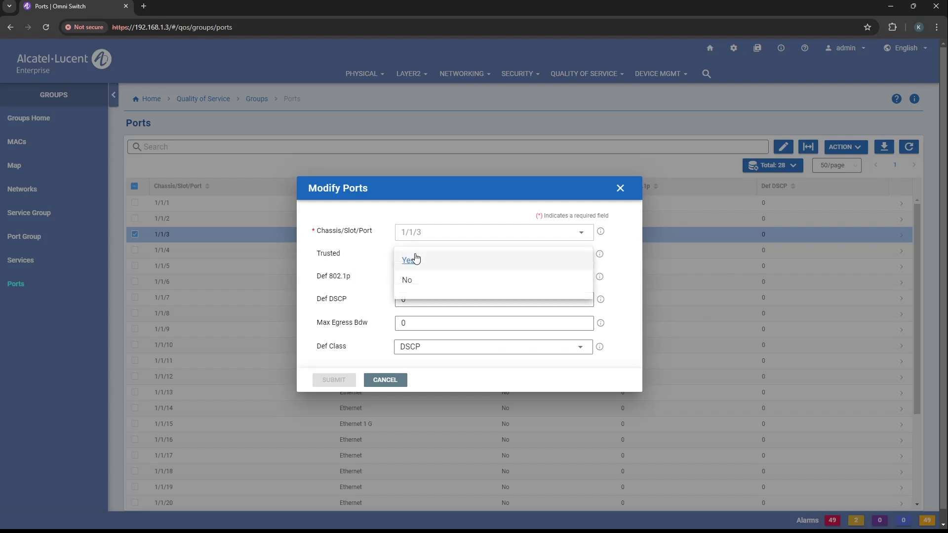
click(371, 257)
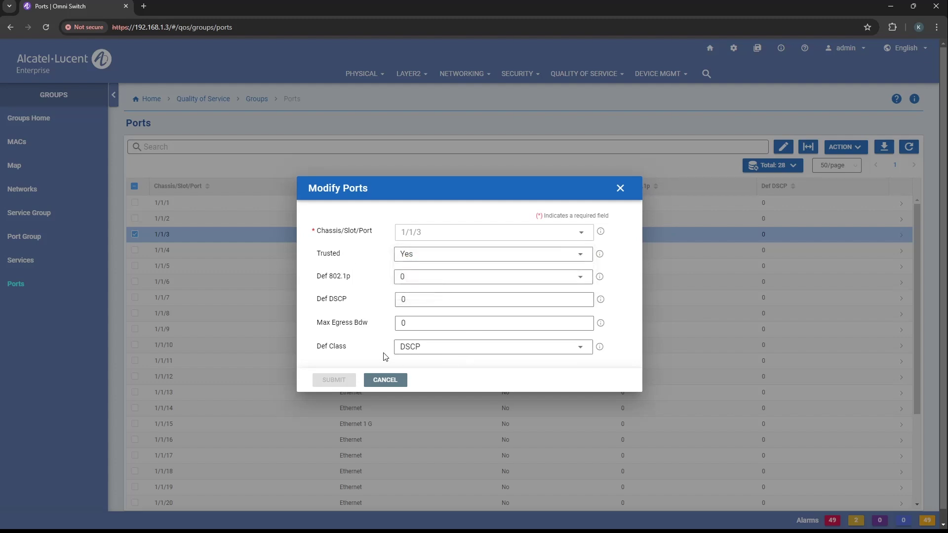
click(442, 357)
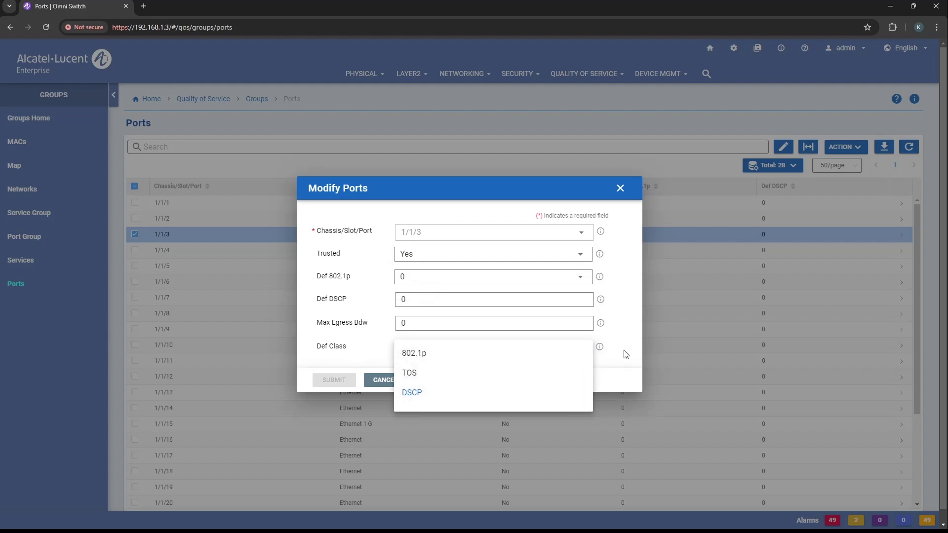
click(611, 360)
click(385, 380)
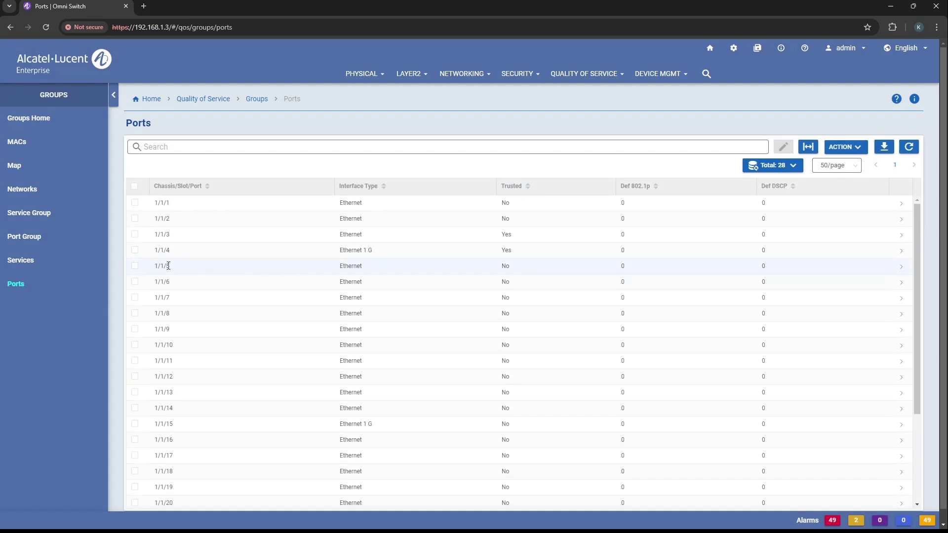
scroll(299, 271, down, 3)
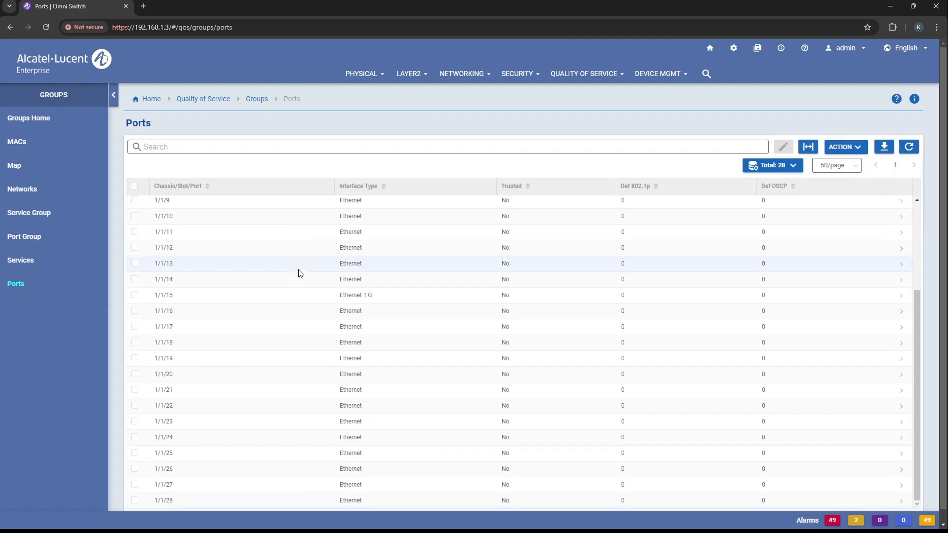
scroll(297, 271, up, 3)
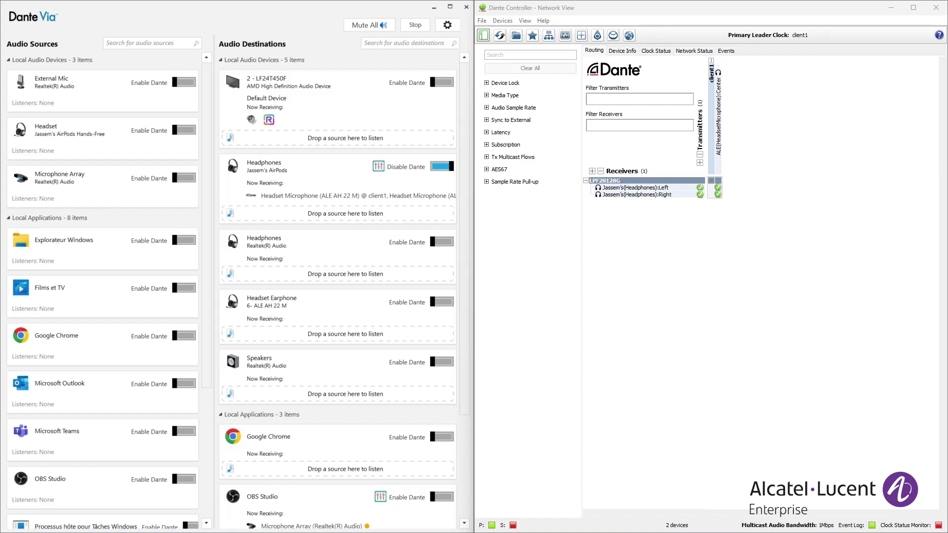
- Bring the Dante Via window to the front
click(8, 118)
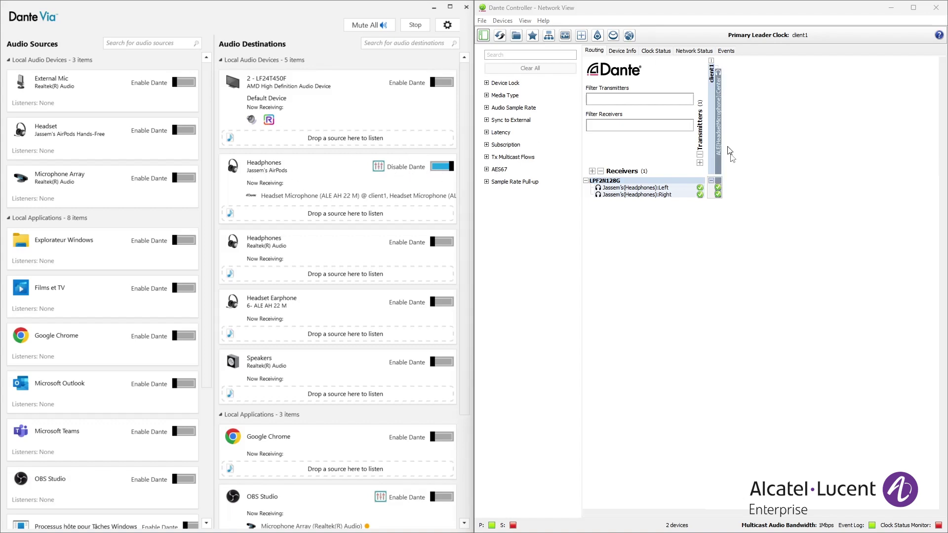
- Unsubscribe the headphones from the headset microphone, then check clock status and device addresses
click(717, 182)
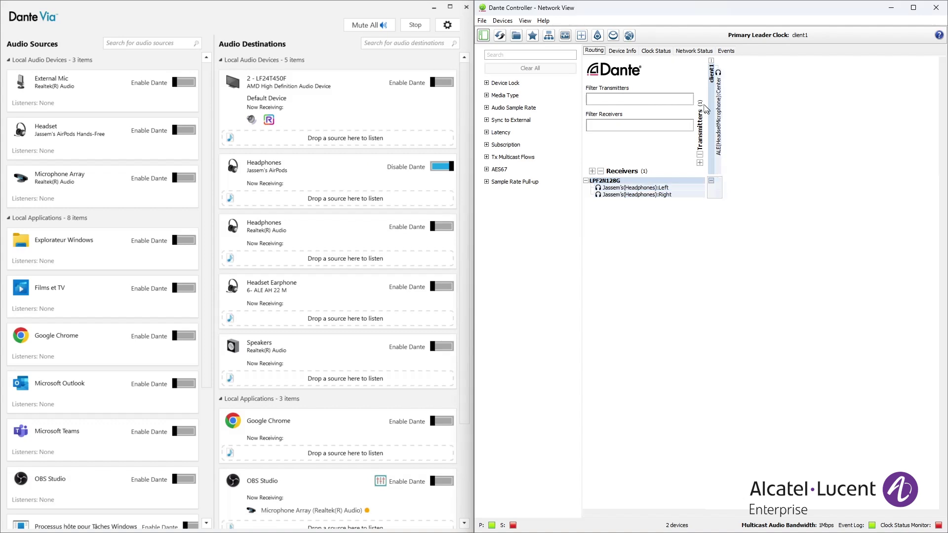
click(650, 51)
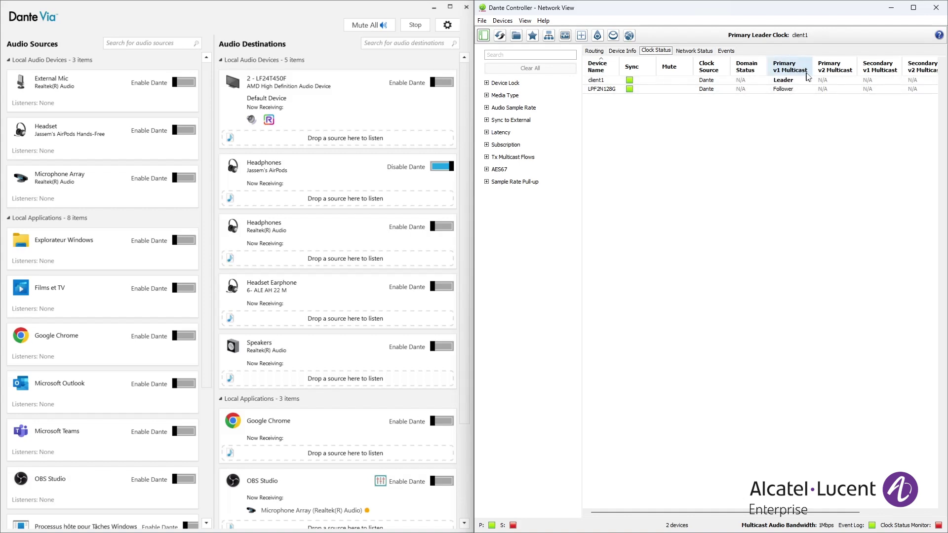
click(623, 51)
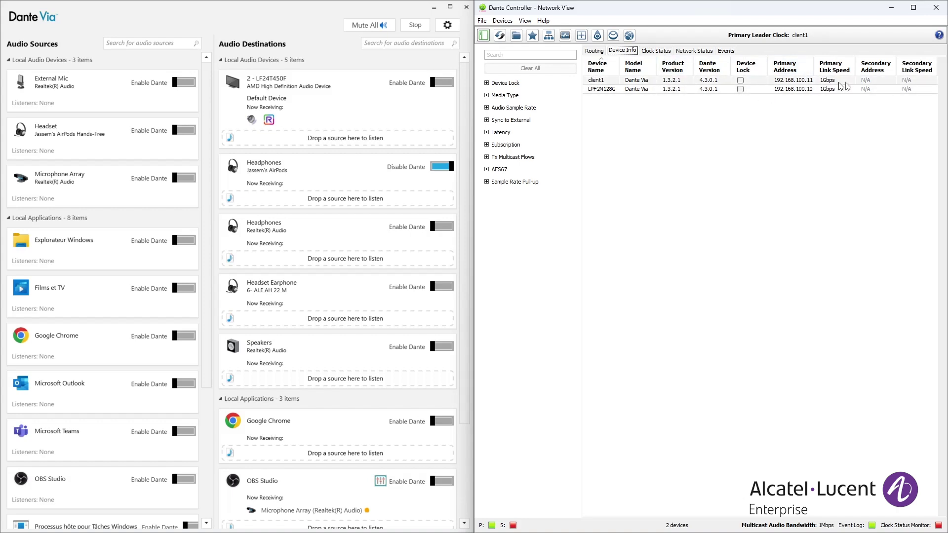
- Subscribe both LPF2N128G headphone channels to client1's headset microphone and confirm the multicast connection
click(594, 51)
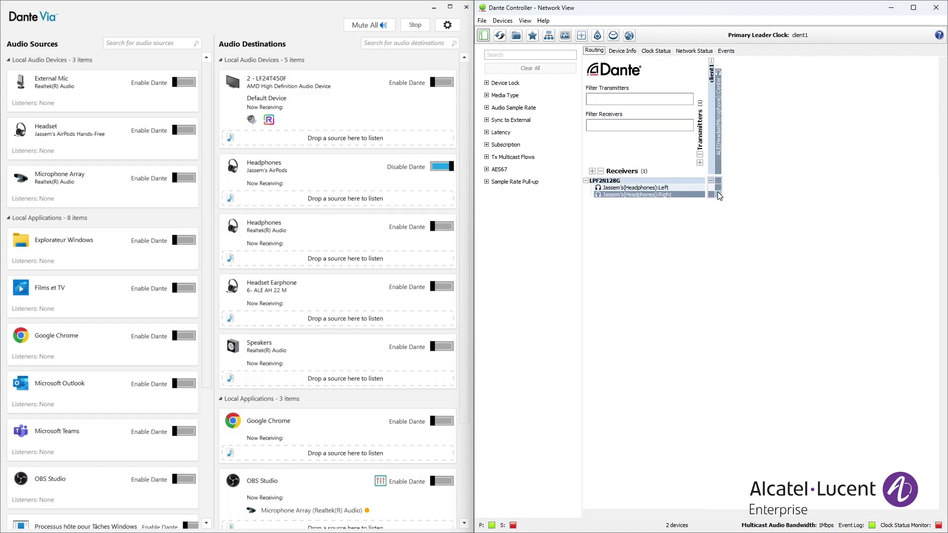
click(719, 195)
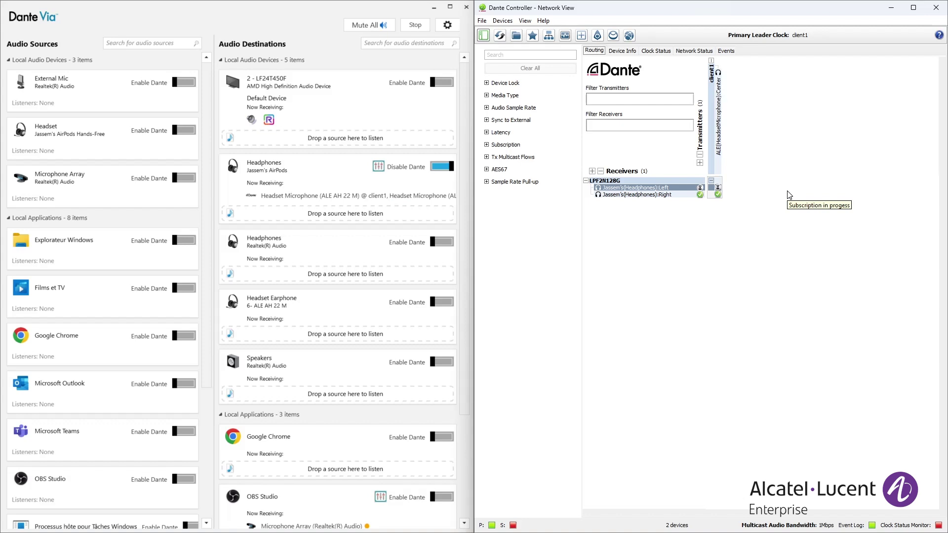
mouse_move(718, 195)
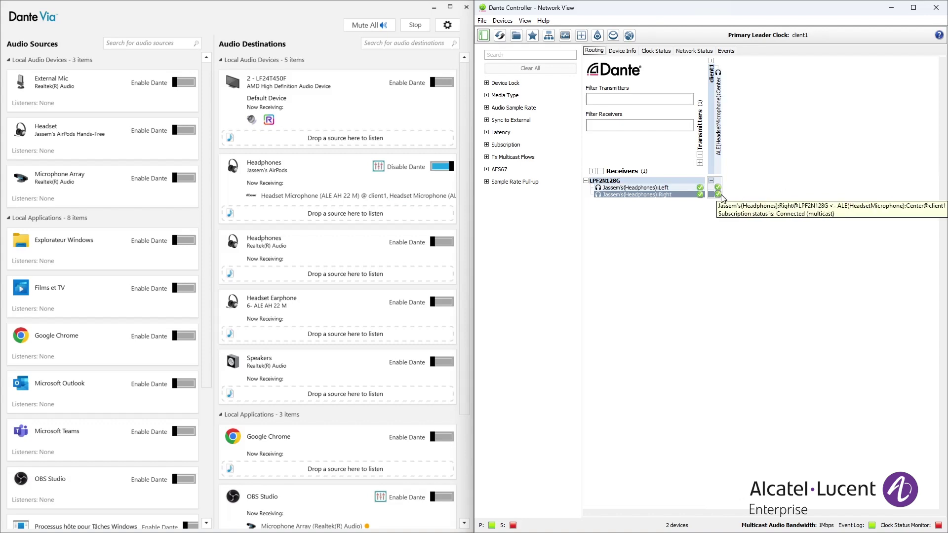